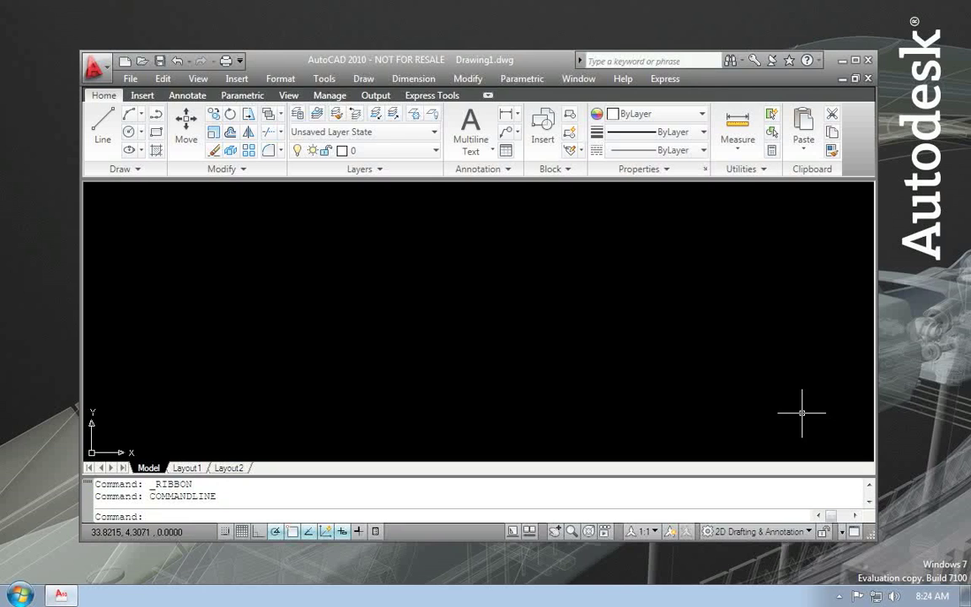
Close AutoCAD and expand All Programs > Autodesk > AutoCAD 2010 to reveal License Transfer Utility (64-bit)
{"action": "left_click", "coordinate": [868, 61]}
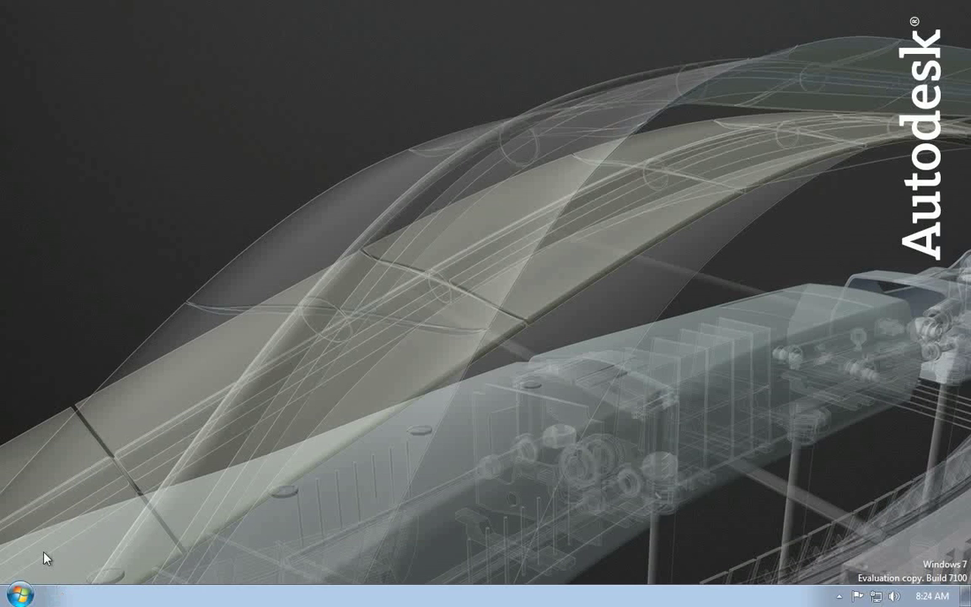
{"action": "left_click", "coordinate": [25, 589]}
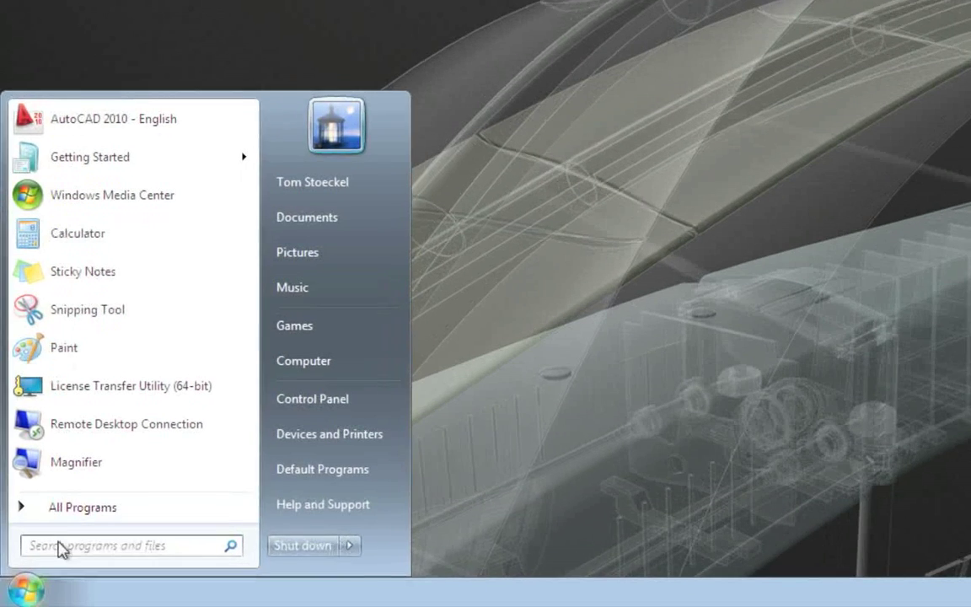
{"action": "left_click", "coordinate": [88, 509]}
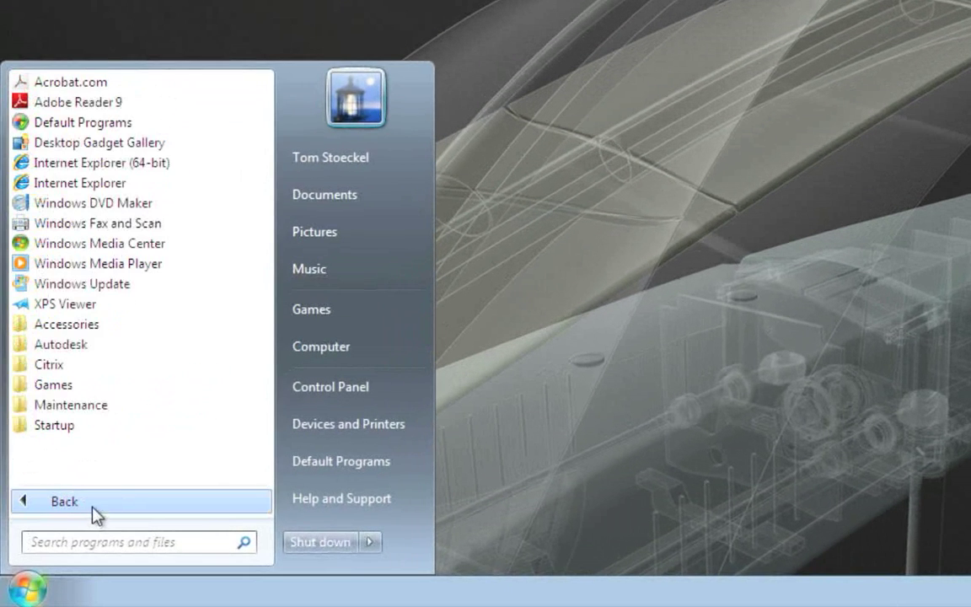
{"action": "left_click", "coordinate": [80, 345]}
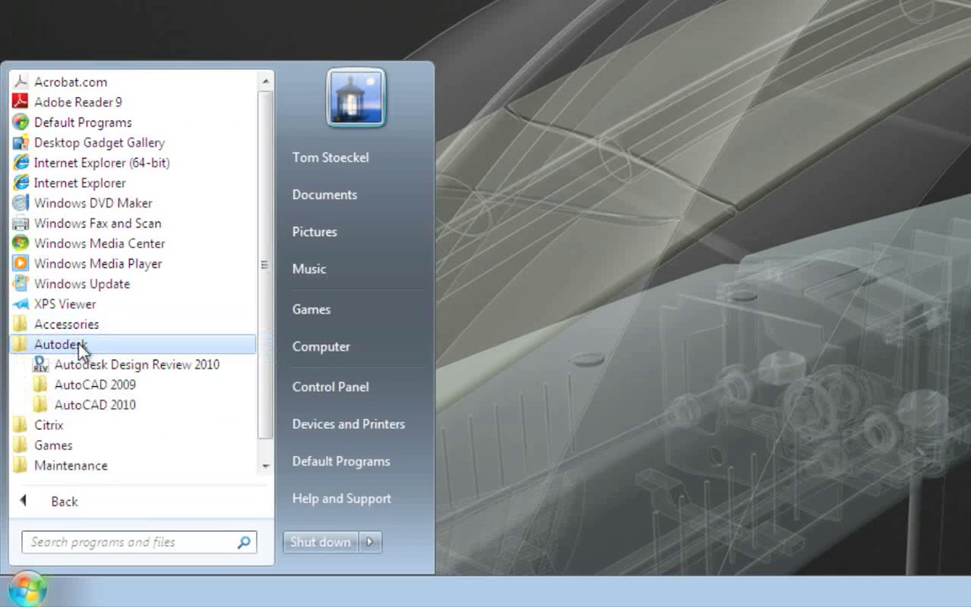
{"action": "left_click", "coordinate": [108, 408]}
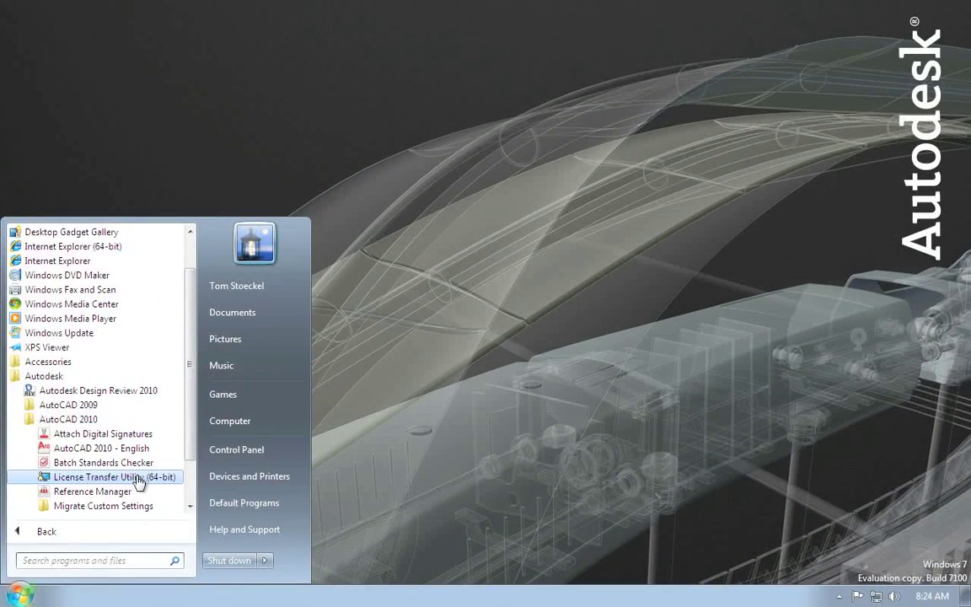
Launch License Transfer Utility (64-bit) and choose Sign In on the Export the License dialog
{"action": "left_click", "coordinate": [137, 478]}
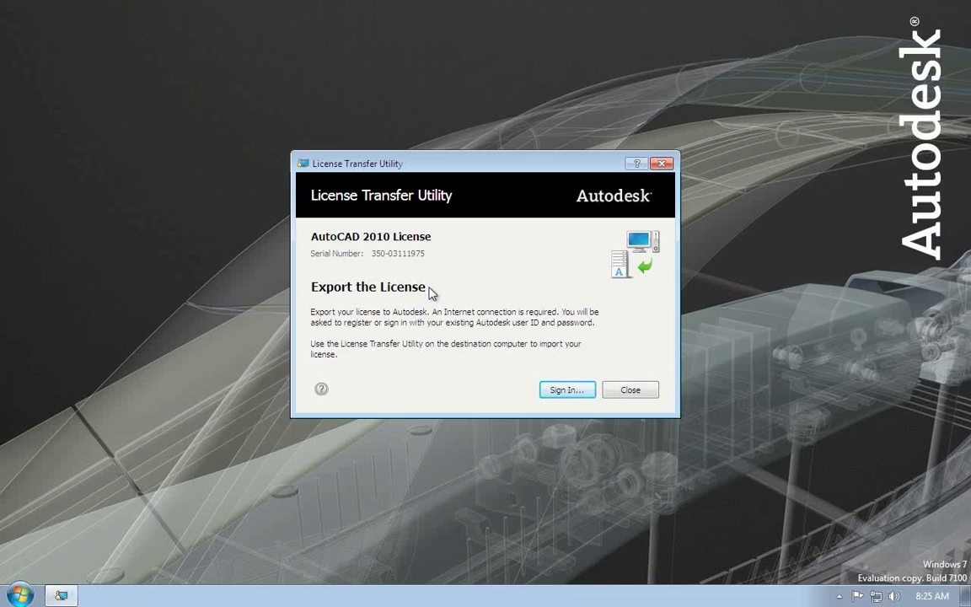
{"action": "left_click", "coordinate": [572, 391]}
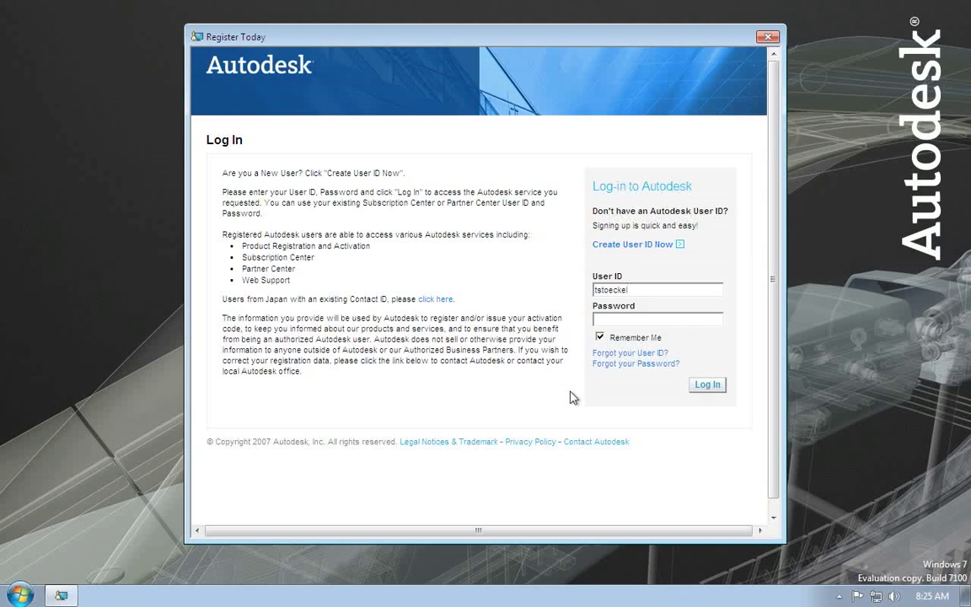
Enter the Autodesk account password and log in to reach the License Export page
{"action": "left_click", "coordinate": [682, 318]}
{"action": "type", "text": "*********"}
{"action": "left_click", "coordinate": [703, 384]}
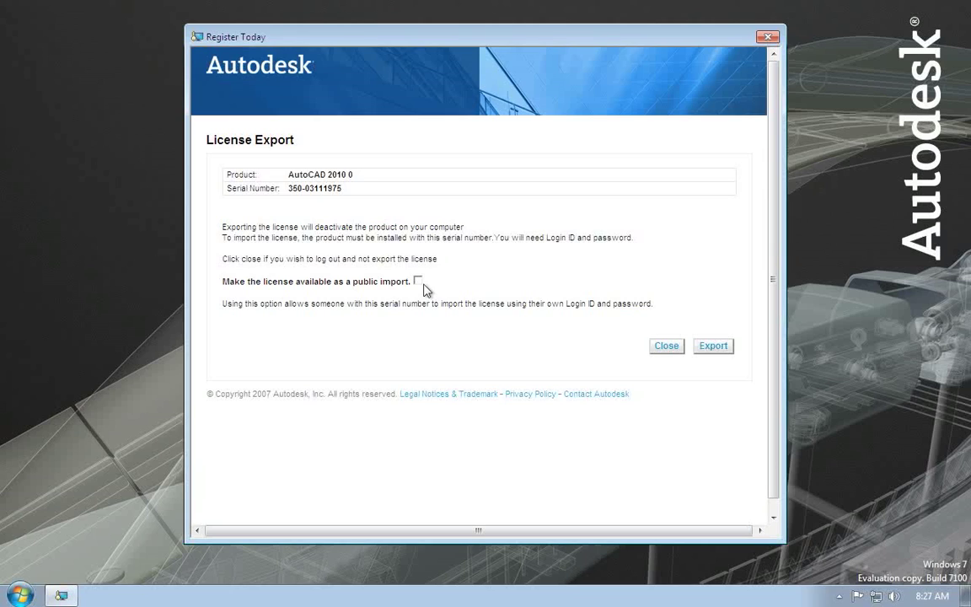
Export the AutoCAD 2010 license with public import left unchecked, then finish the confirmation
{"action": "left_click", "coordinate": [418, 280]}
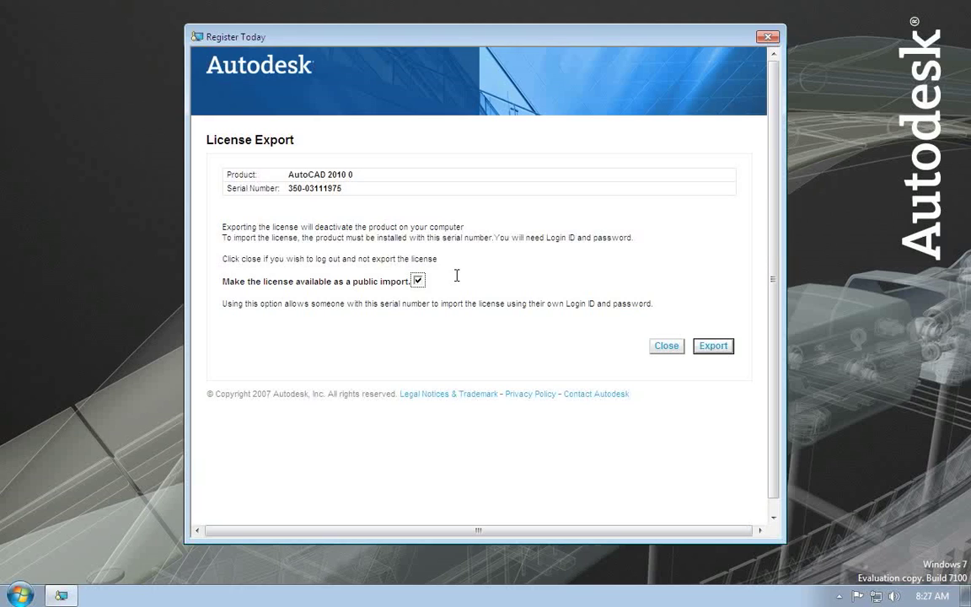
{"action": "left_click", "coordinate": [418, 281]}
{"action": "left_click", "coordinate": [713, 346]}
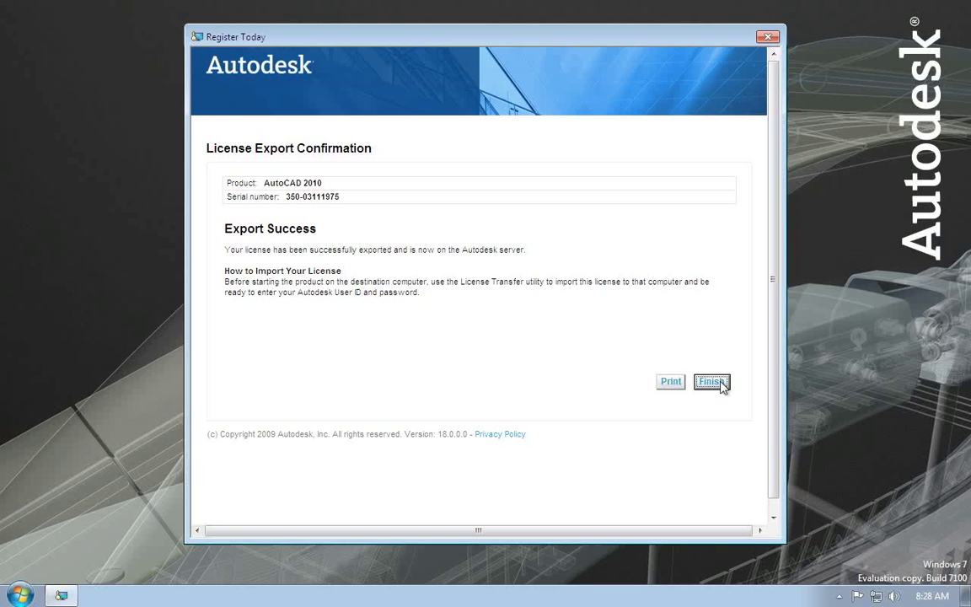
{"action": "left_click", "coordinate": [712, 382]}
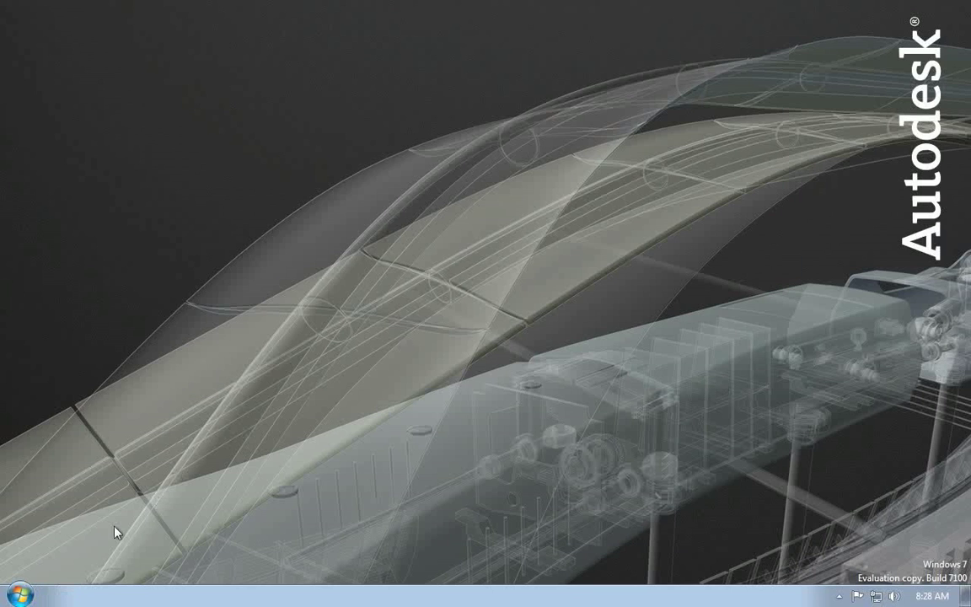
Start AutoCAD 2010 - English from the Start menu
{"action": "left_click", "coordinate": [18, 595]}
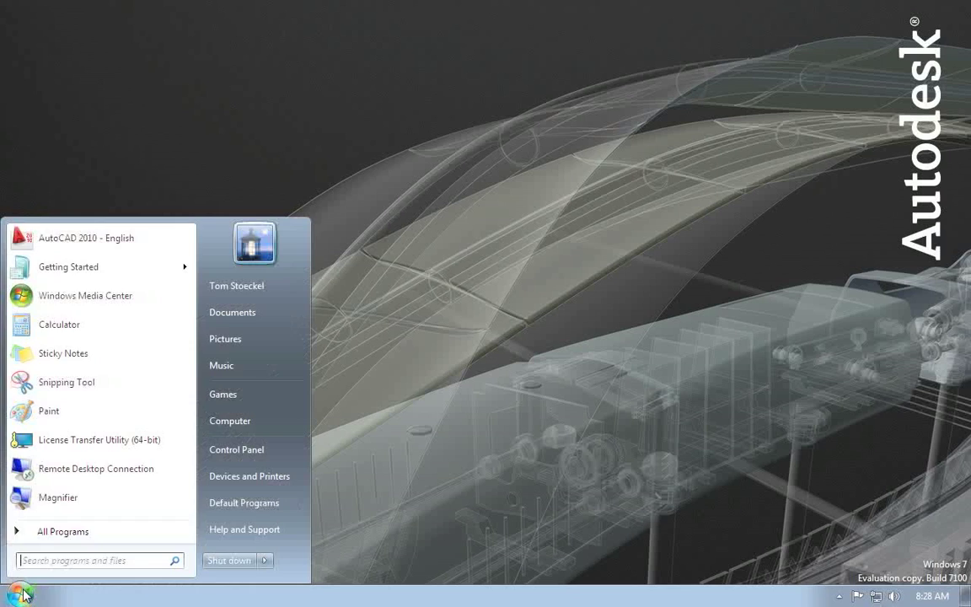
{"action": "left_click", "coordinate": [97, 239]}
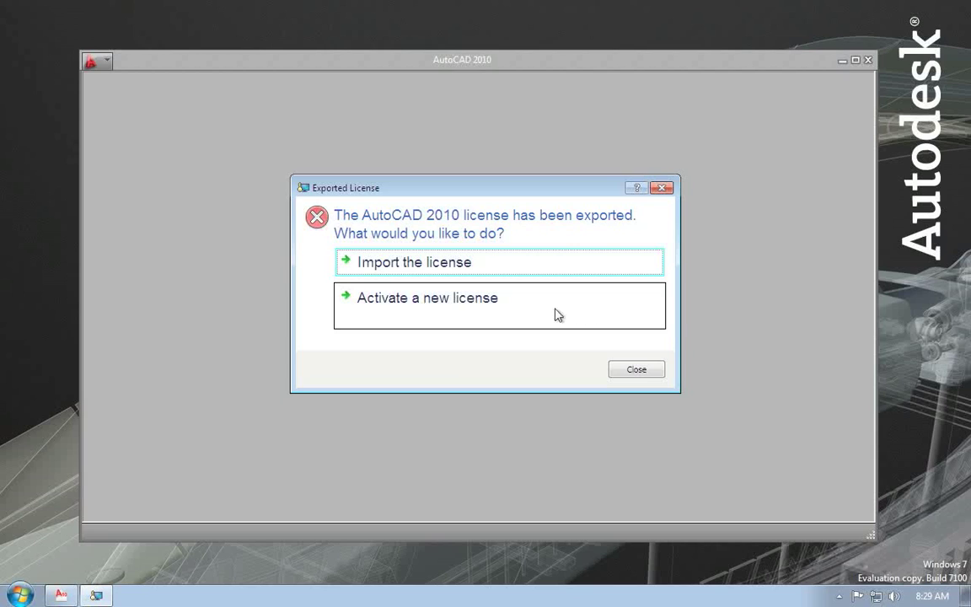
Dismiss the exported-license message and launch License Transfer Utility (64-bit) from Autodesk > AutoCAD 2010
{"action": "left_click", "coordinate": [639, 372]}
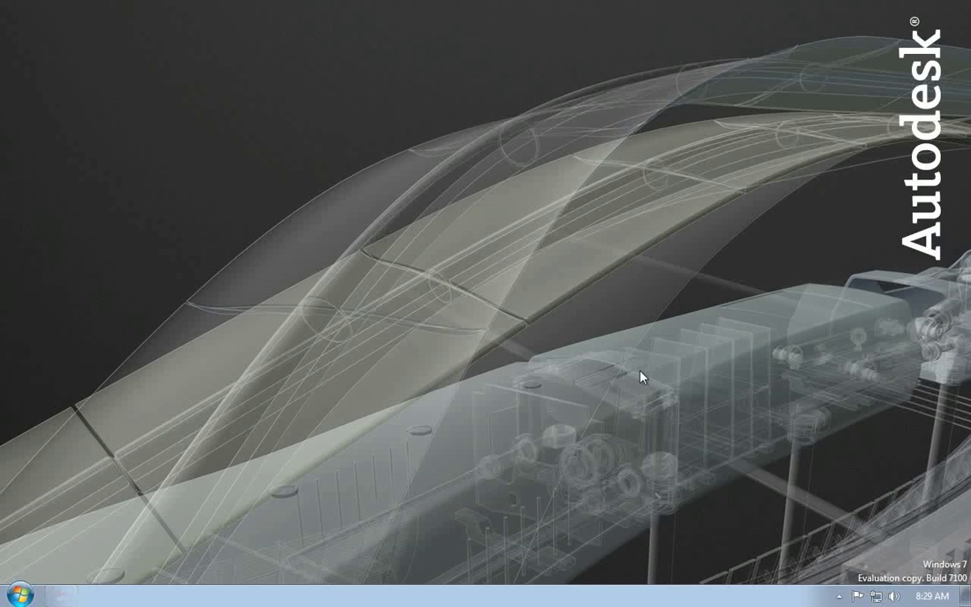
{"action": "left_click", "coordinate": [20, 595]}
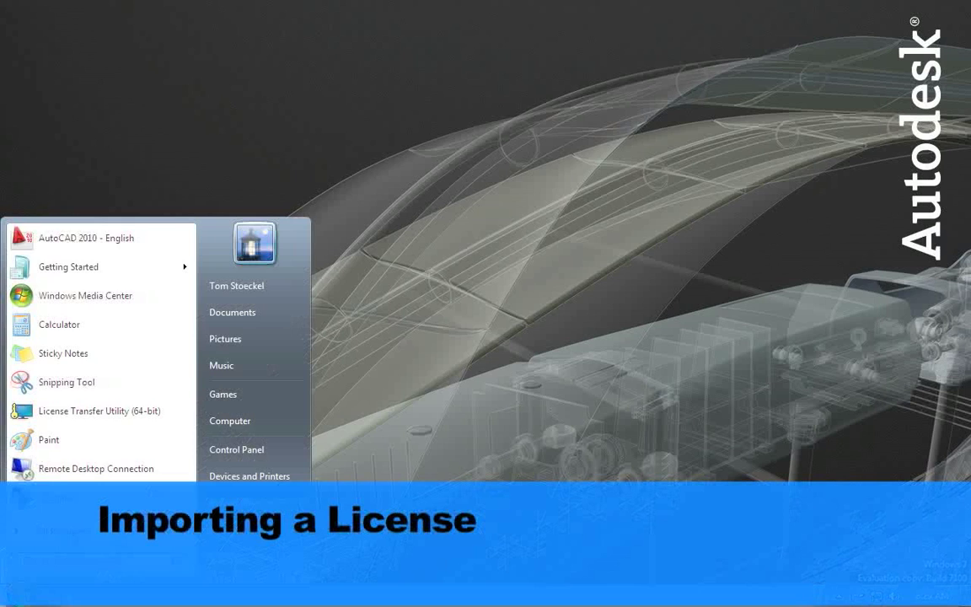
{"action": "left_click", "coordinate": [59, 504]}
{"action": "left_click", "coordinate": [47, 417]}
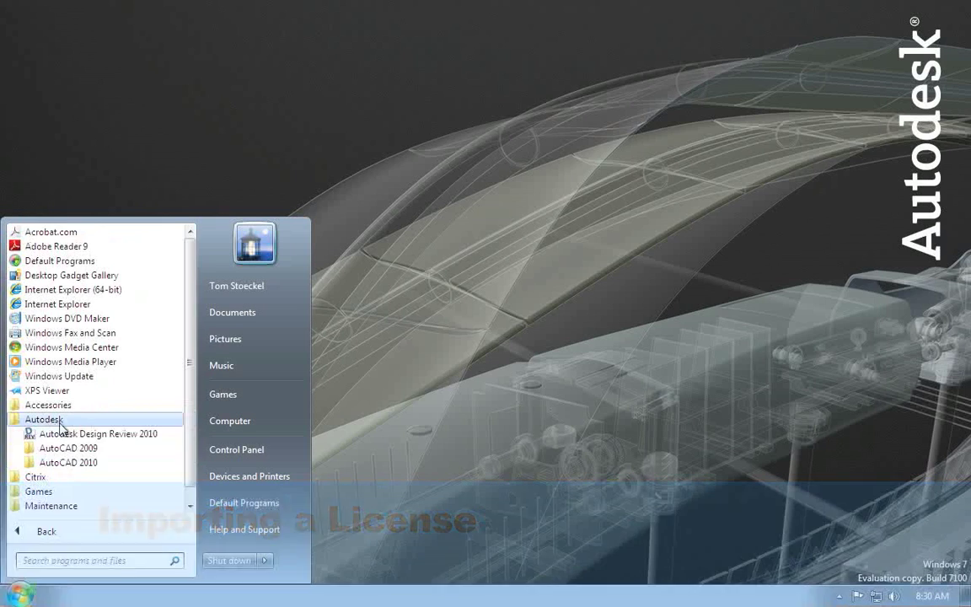
{"action": "left_click", "coordinate": [88, 462]}
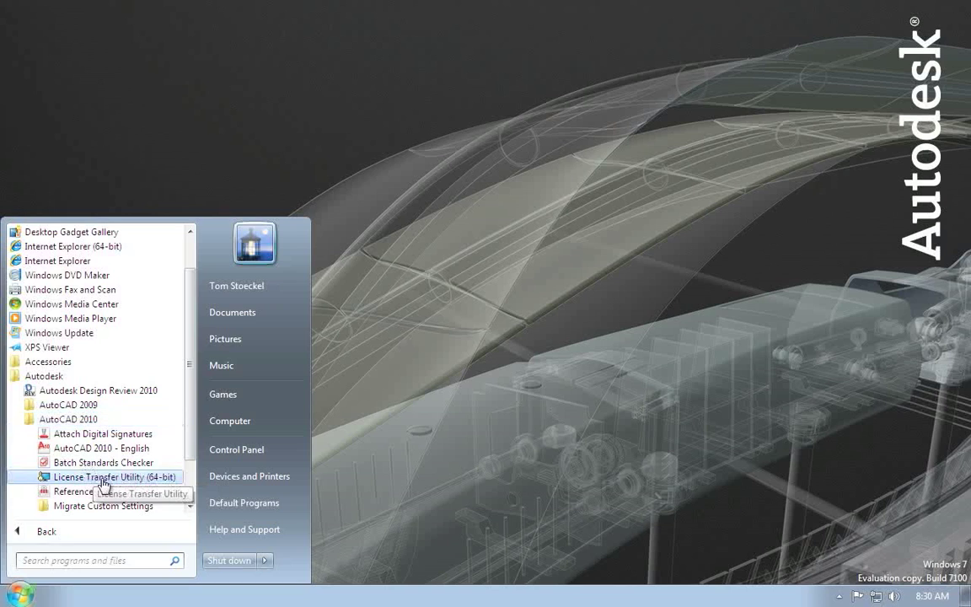
{"action": "left_click", "coordinate": [106, 478]}
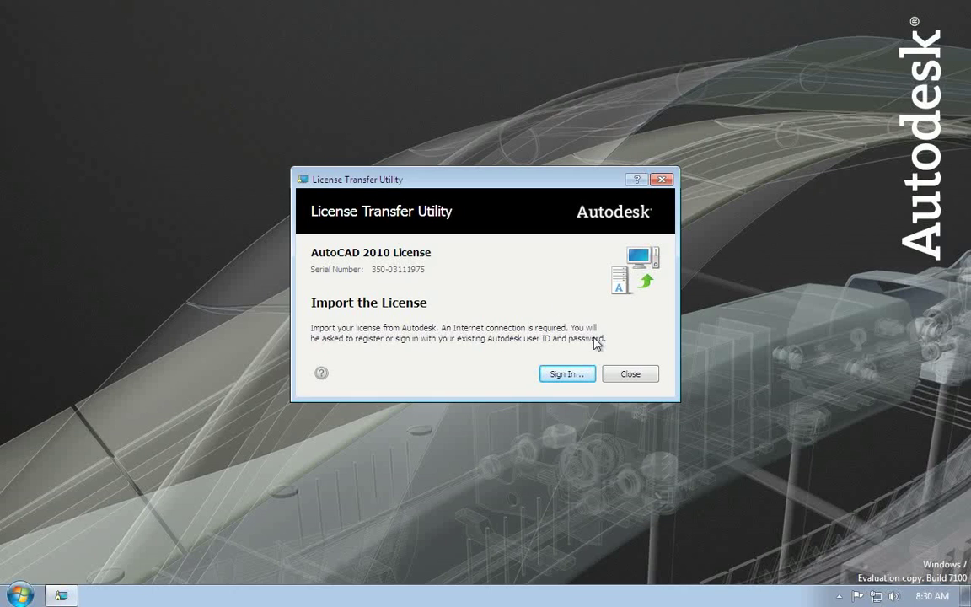
Sign in with the Autodesk account password to import the AutoCAD 2010 license back
{"action": "left_click", "coordinate": [569, 376]}
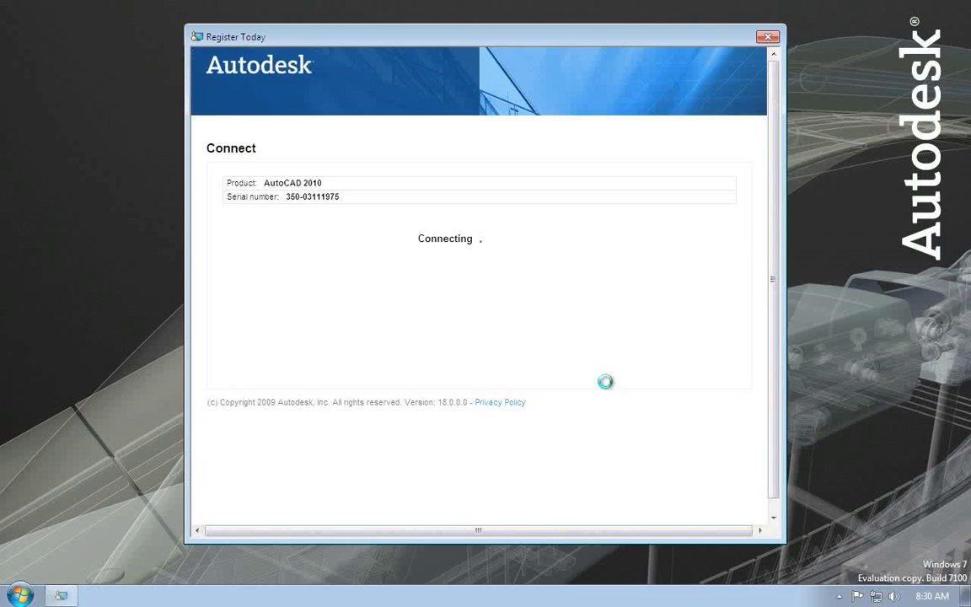
{"action": "left_click", "coordinate": [666, 316]}
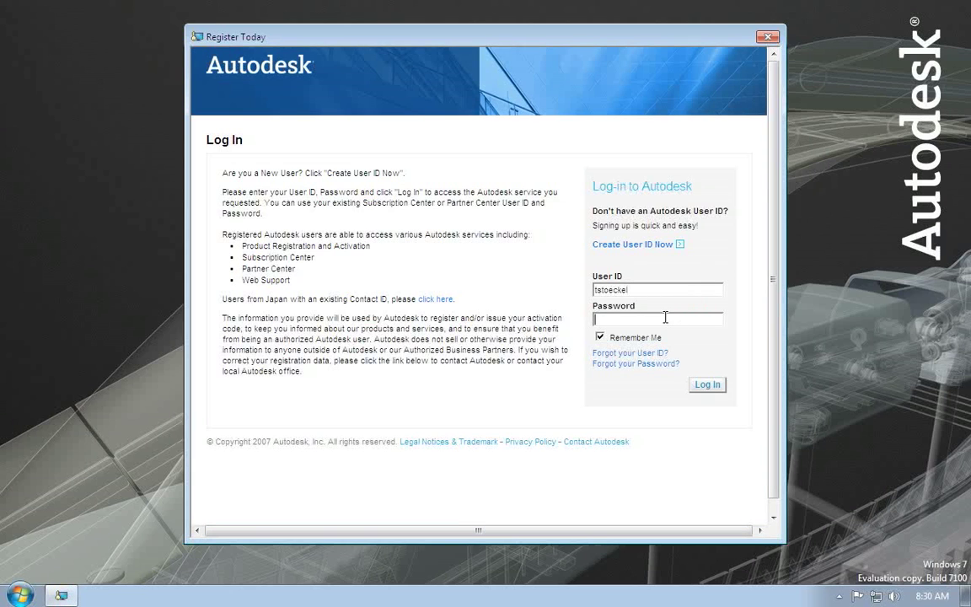
{"action": "type", "text": "*********"}
{"action": "left_click", "coordinate": [706, 385]}
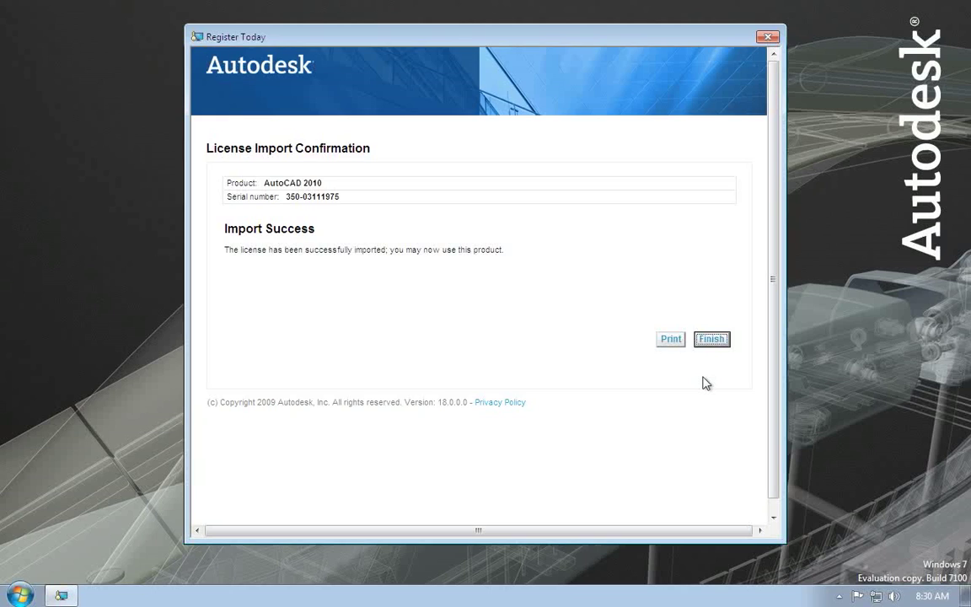
Finish the import confirmation and launch AutoCAD 2010 - English from the Start menu
{"action": "left_click", "coordinate": [712, 339]}
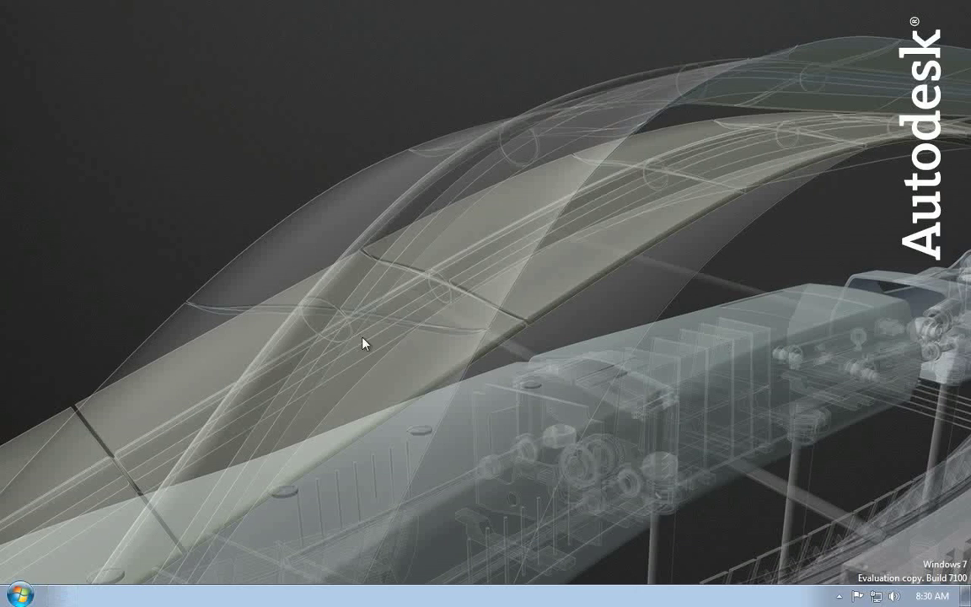
{"action": "left_click", "coordinate": [19, 595]}
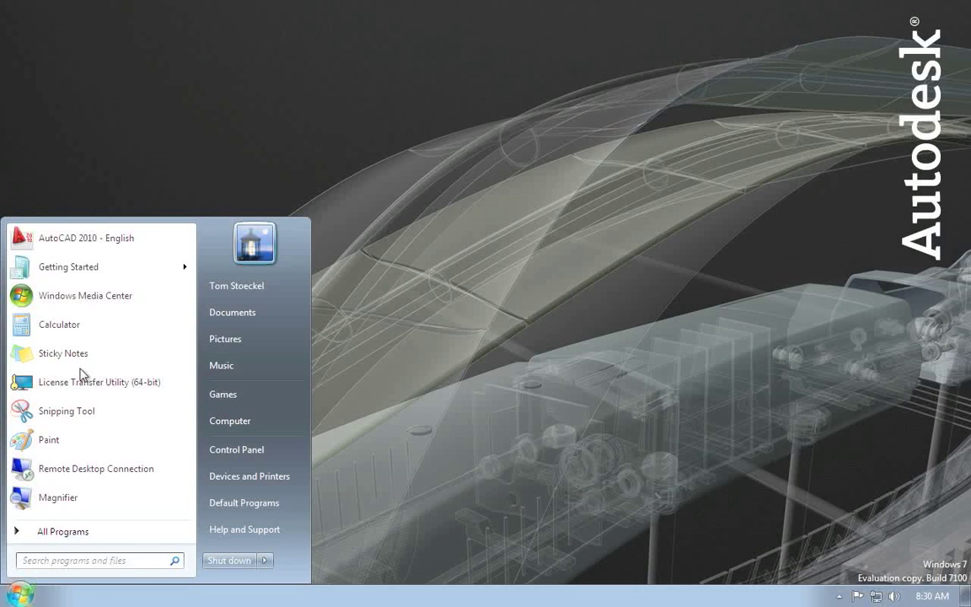
{"action": "left_click", "coordinate": [84, 238]}
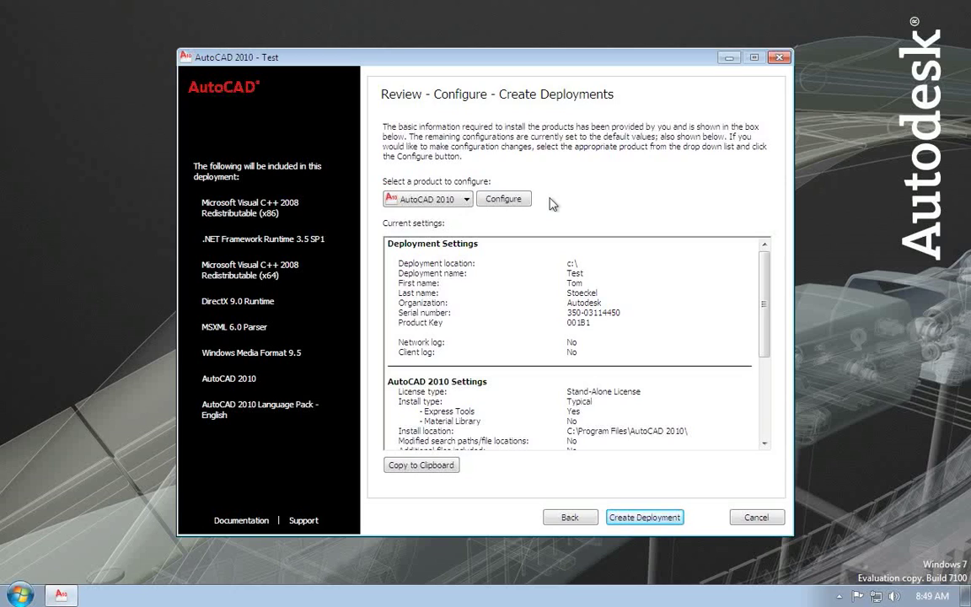
Configure the Test deployment as a Custom install and untick the License Transfer Utility feature
{"action": "left_click", "coordinate": [506, 200]}
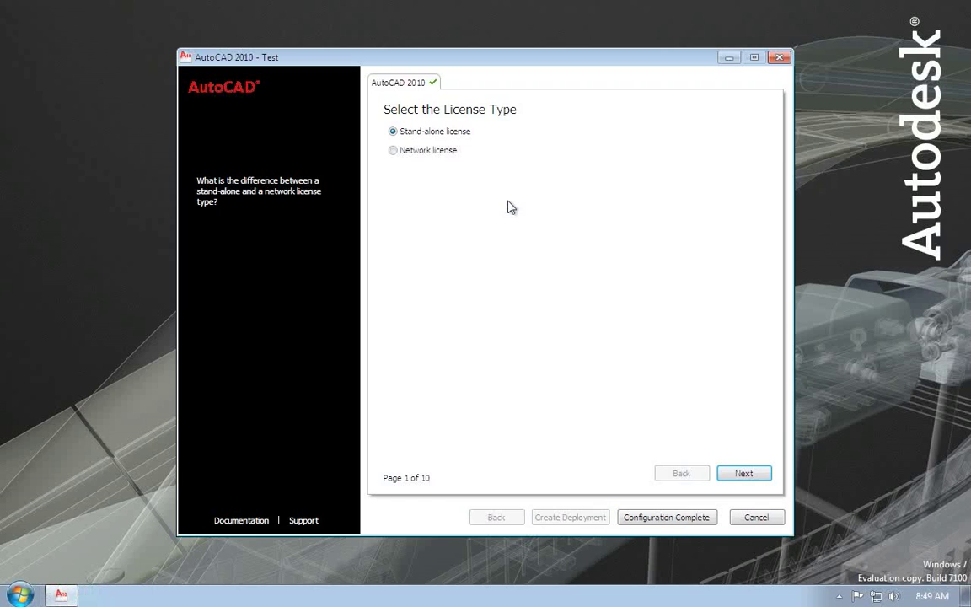
{"action": "left_click", "coordinate": [746, 475]}
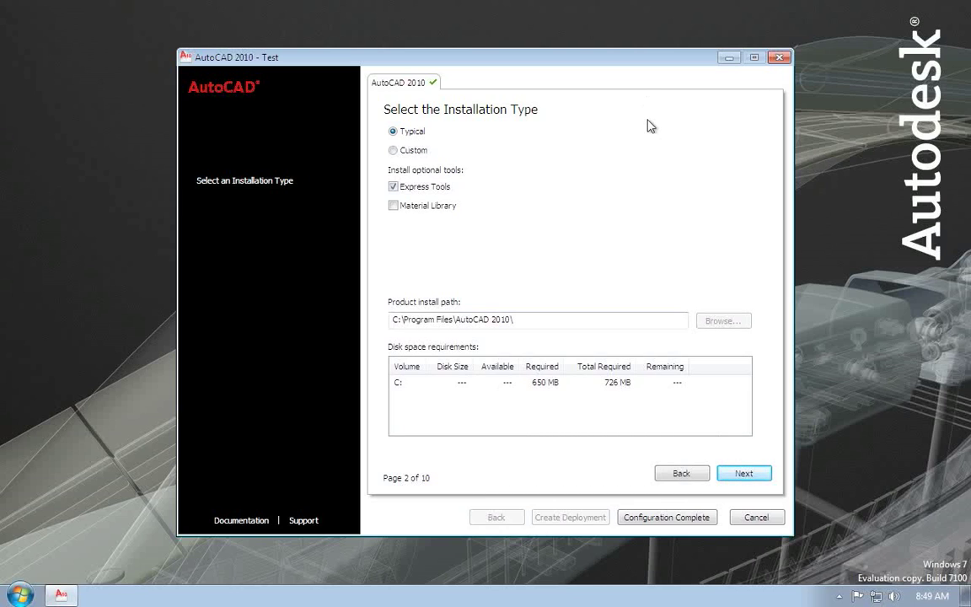
{"action": "left_click", "coordinate": [393, 151]}
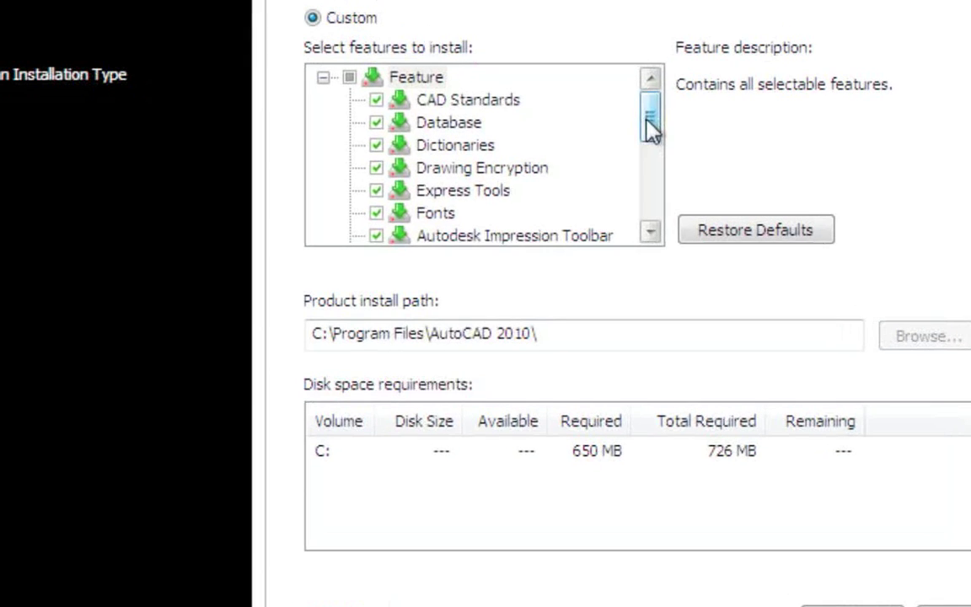
{"action": "left_click_drag", "start_coordinate": [650, 129], "coordinate": [652, 189]}
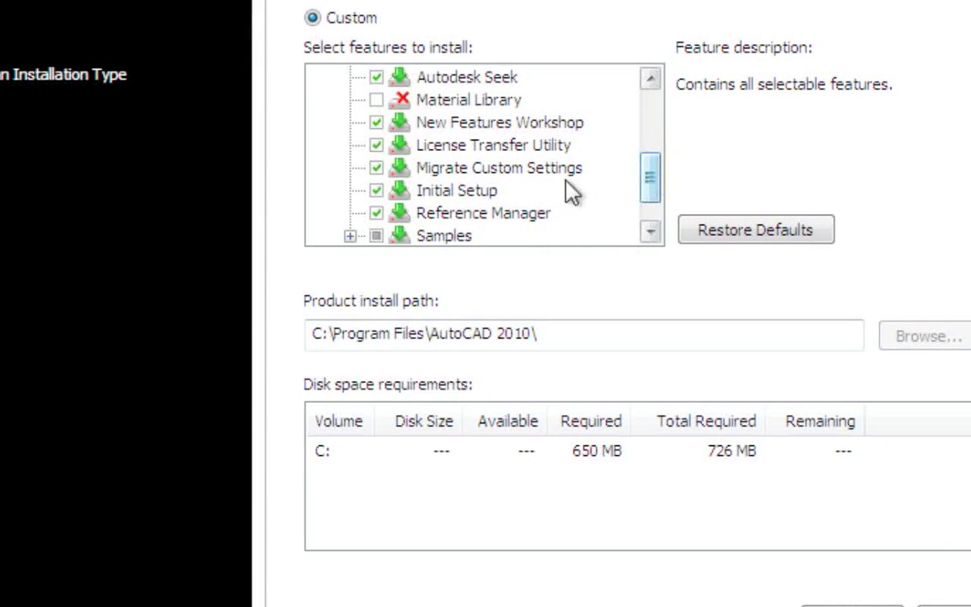
{"action": "left_click", "coordinate": [377, 147]}
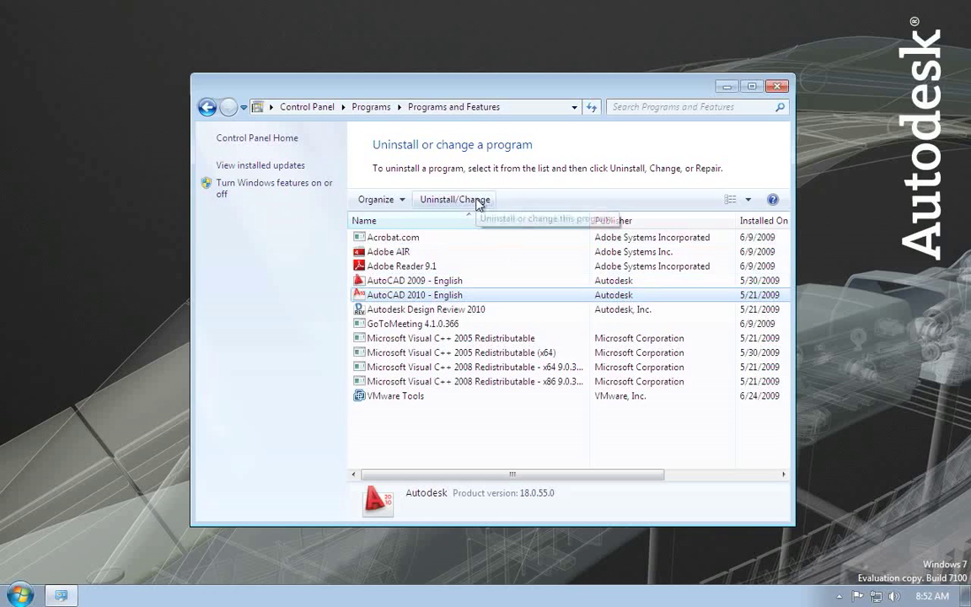
Choose Uninstall/Change for AutoCAD 2010 - English in Programs and Features
{"action": "left_click", "coordinate": [476, 201]}
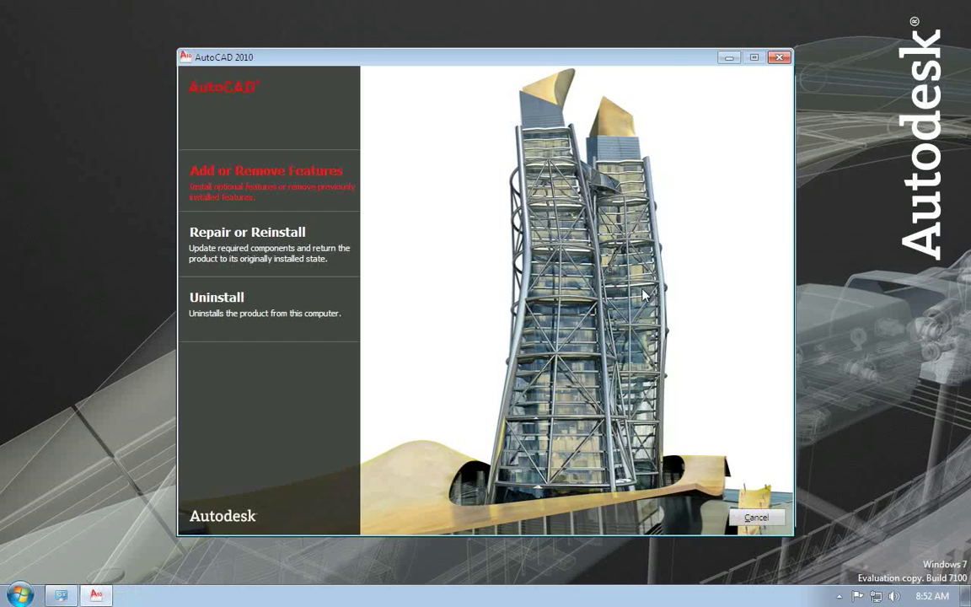
In Add or Remove Features, uncheck the License Transfer Utility feature
{"action": "left_click", "coordinate": [262, 181]}
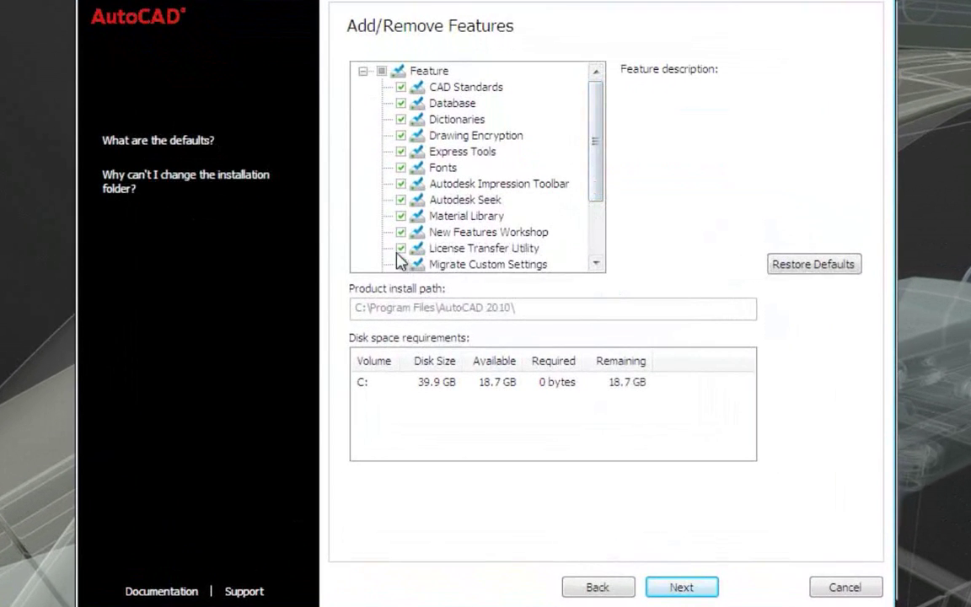
{"action": "left_click", "coordinate": [400, 247]}
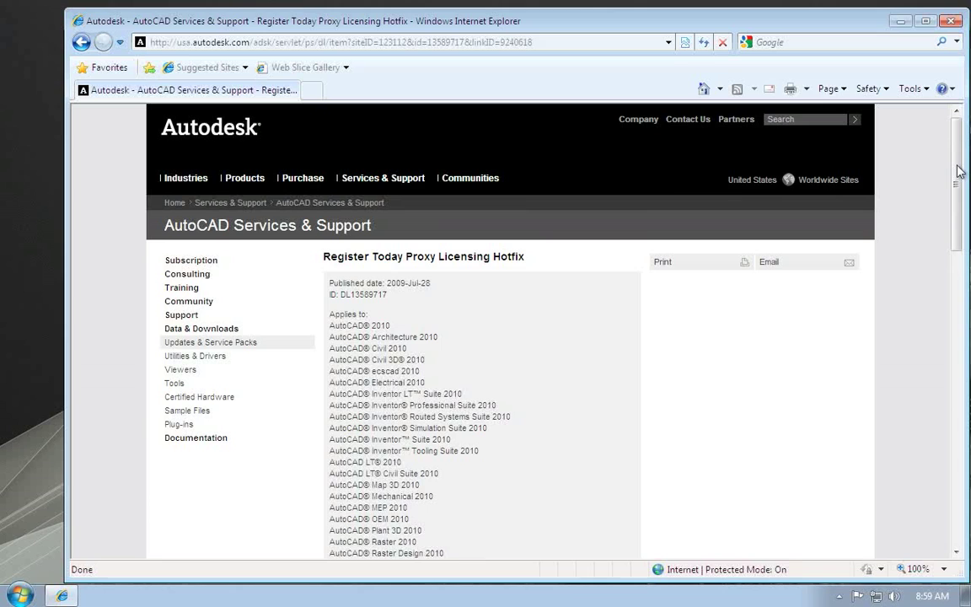
Scroll the hotfix page down to the 32-bit and 64-bit RegisterToday.dll download links
{"action": "left_click_drag", "start_coordinate": [957, 171], "coordinate": [951, 316]}
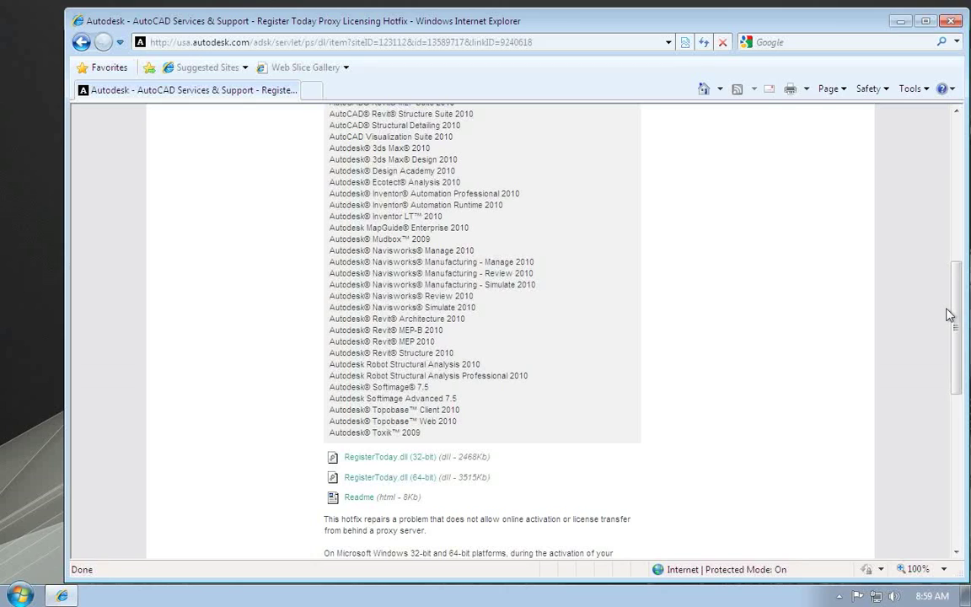